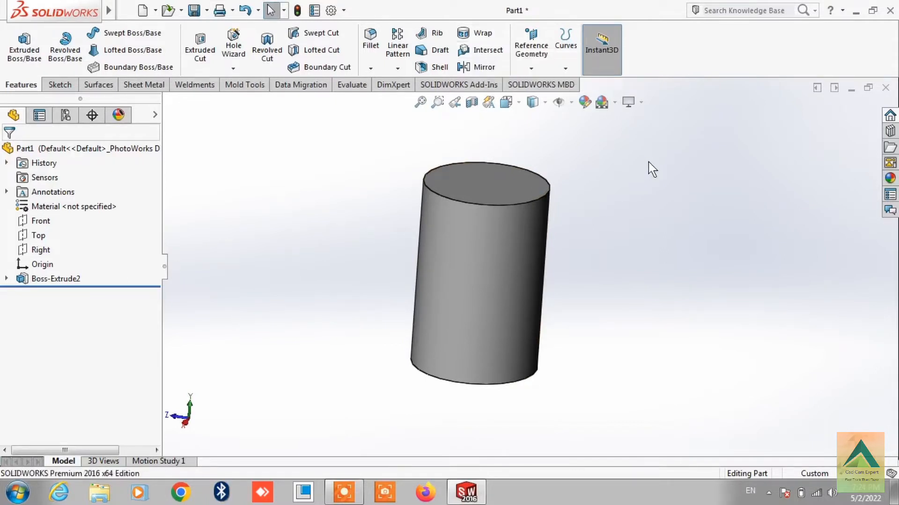
Create a reference plane offset 80 mm from the Right plane
{"action": "left_click", "coordinate": [529, 68]}
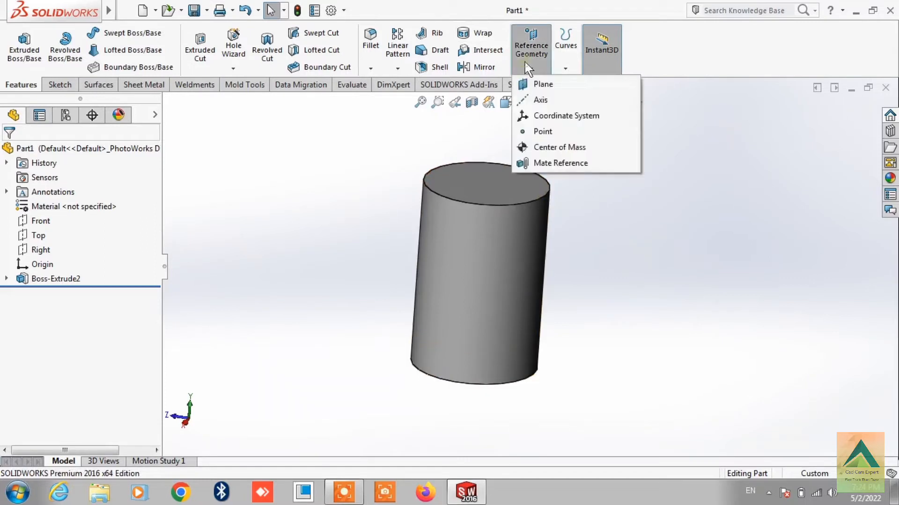
{"action": "left_click", "coordinate": [543, 85]}
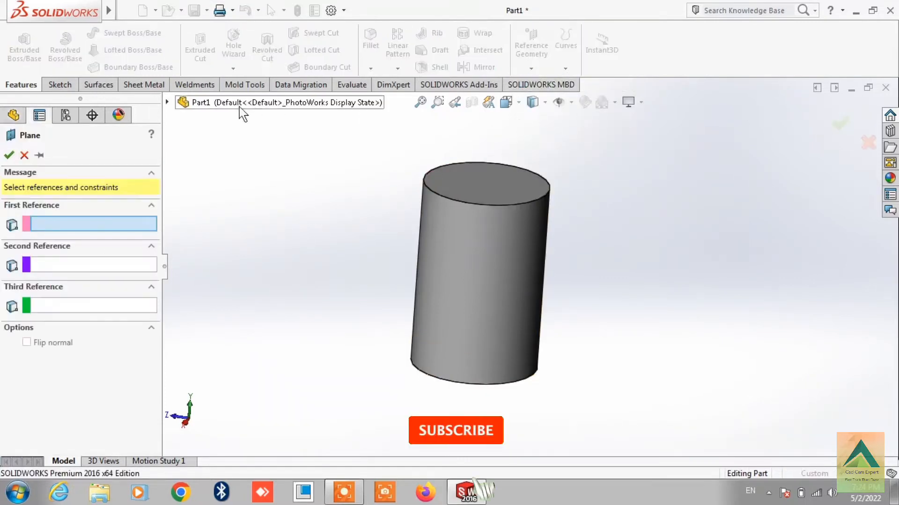
{"action": "left_click", "coordinate": [168, 102]}
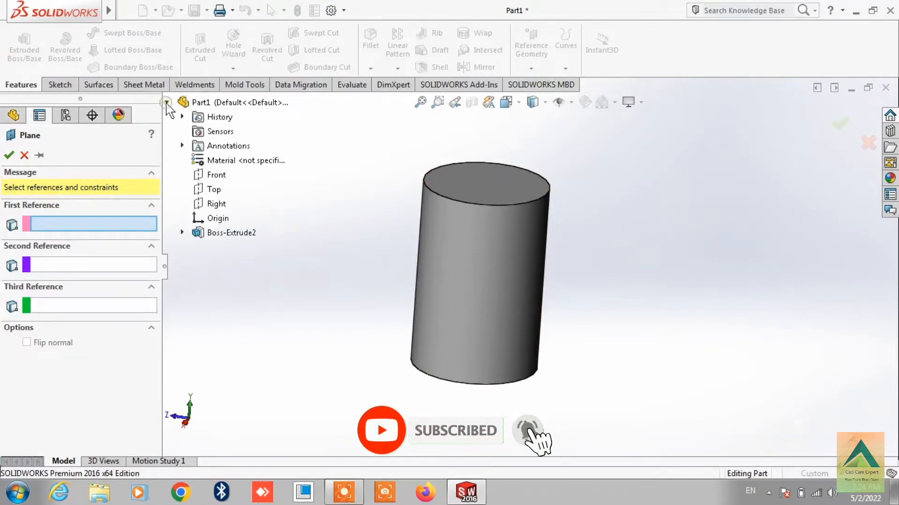
{"action": "left_click", "coordinate": [213, 200]}
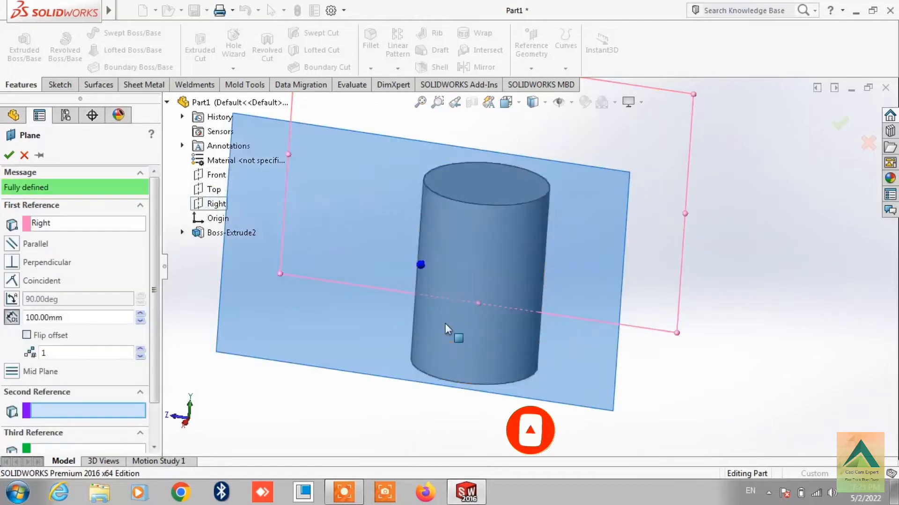
{"action": "scroll", "coordinate": [446, 325], "scroll_direction": "up", "scroll_amount": 3}
{"action": "middle_click_drag", "start_coordinate": [647, 193], "coordinate": [612, 259]}
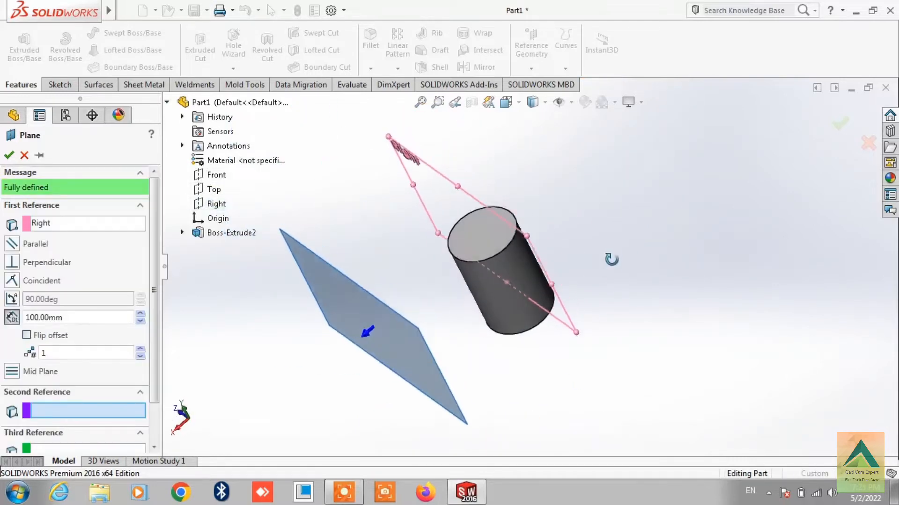
{"action": "left_click", "coordinate": [83, 321]}
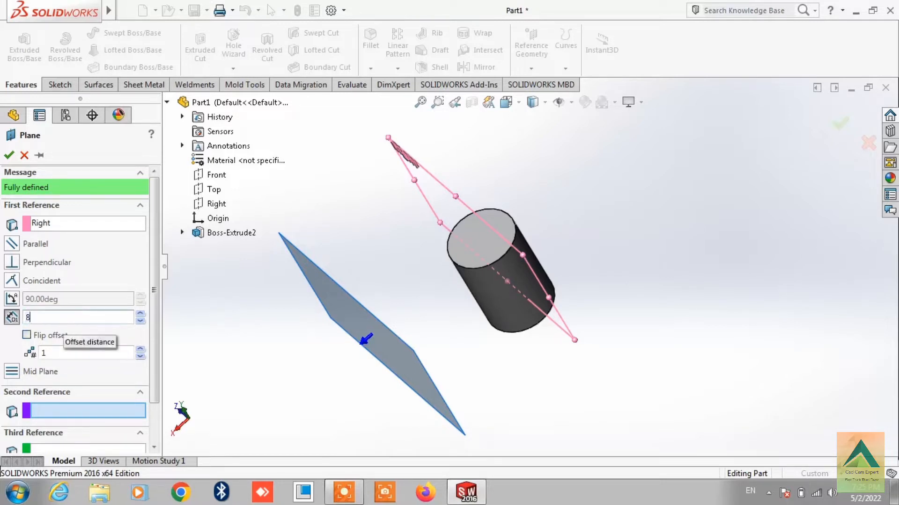
{"action": "key", "text": "Return"}
{"action": "middle_click_drag", "start_coordinate": [686, 323], "coordinate": [683, 255]}
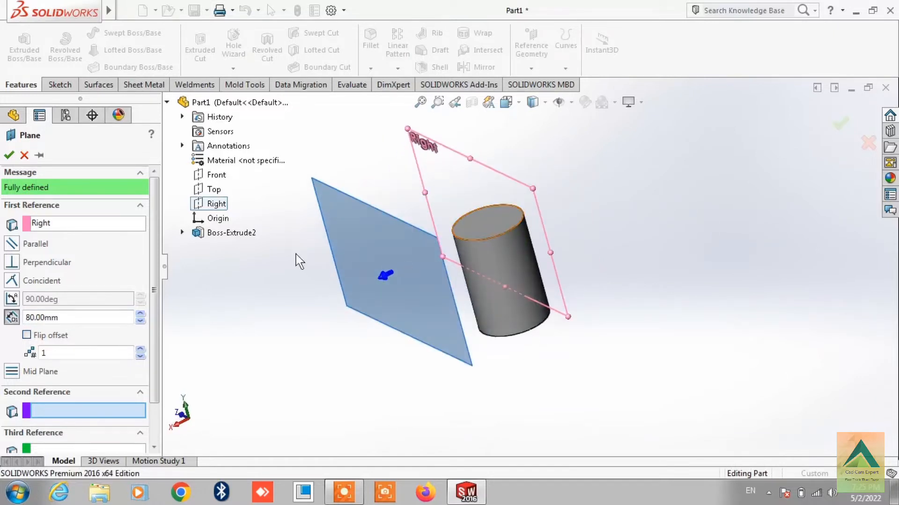
{"action": "left_click", "coordinate": [9, 154]}
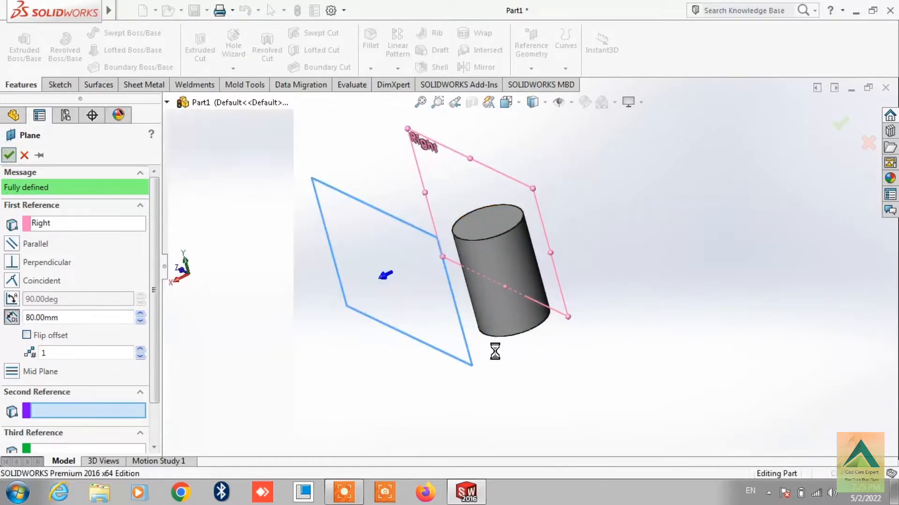
Start a sketch on the offset plane and draw a center rectangle about 27 by 20 mm, centered about 31.5 mm below the origin
{"action": "left_click", "coordinate": [705, 323]}
{"action": "middle_click_drag", "start_coordinate": [706, 323], "coordinate": [647, 337]}
{"action": "left_click", "coordinate": [441, 217]}
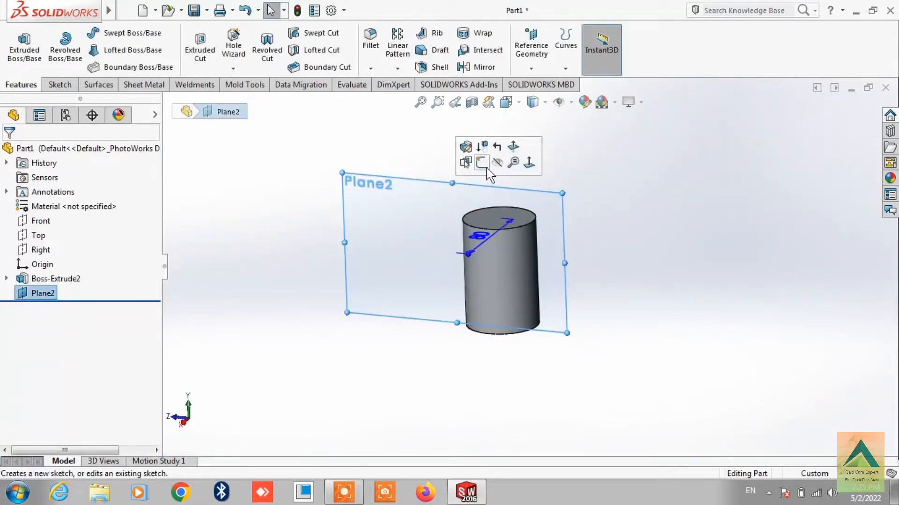
{"action": "left_click", "coordinate": [482, 163]}
{"action": "key", "text": "space"}
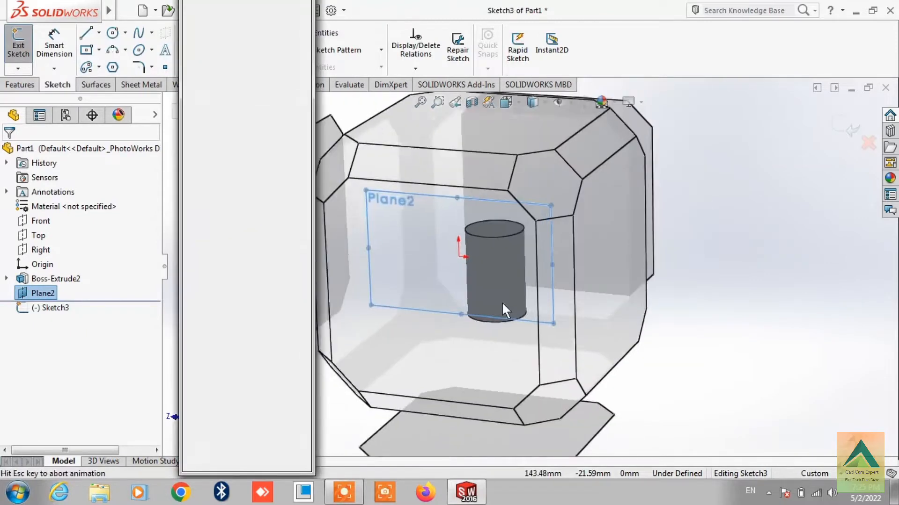
{"action": "left_click", "coordinate": [483, 304]}
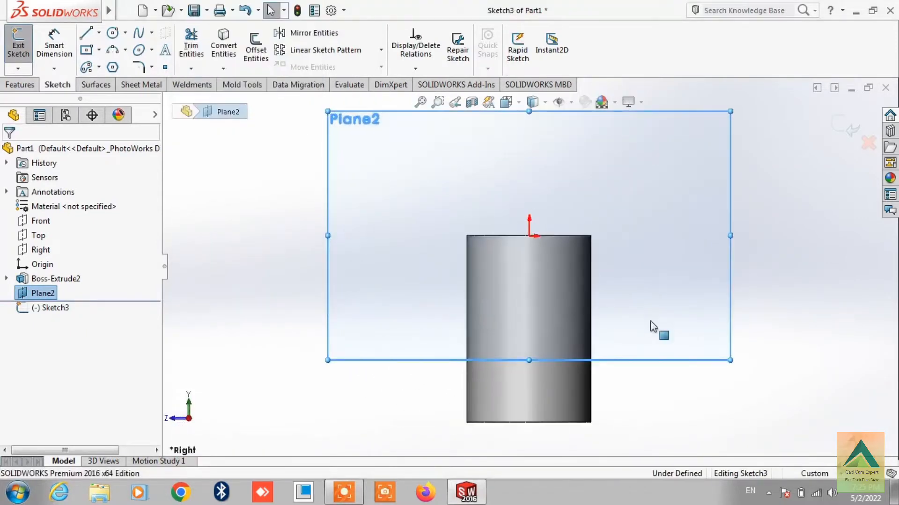
{"action": "scroll", "coordinate": [632, 358], "scroll_direction": "down", "scroll_amount": 2}
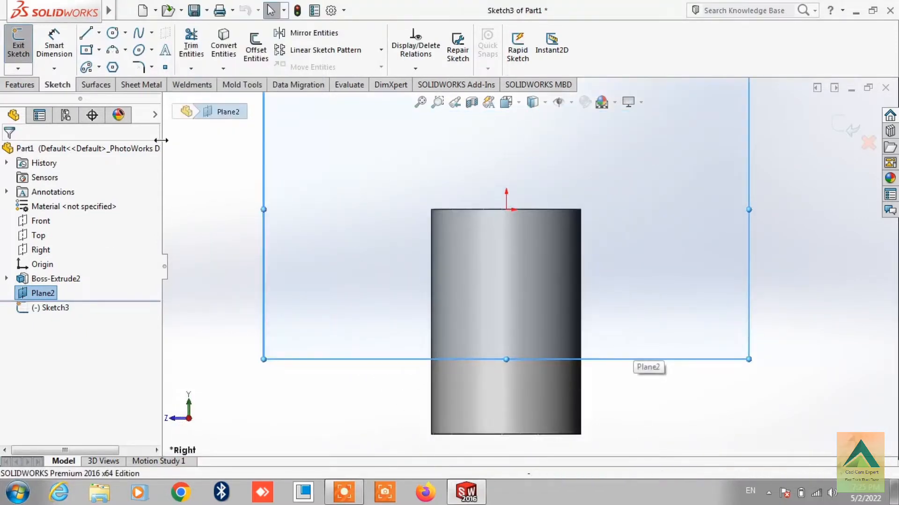
{"action": "left_click", "coordinate": [91, 54]}
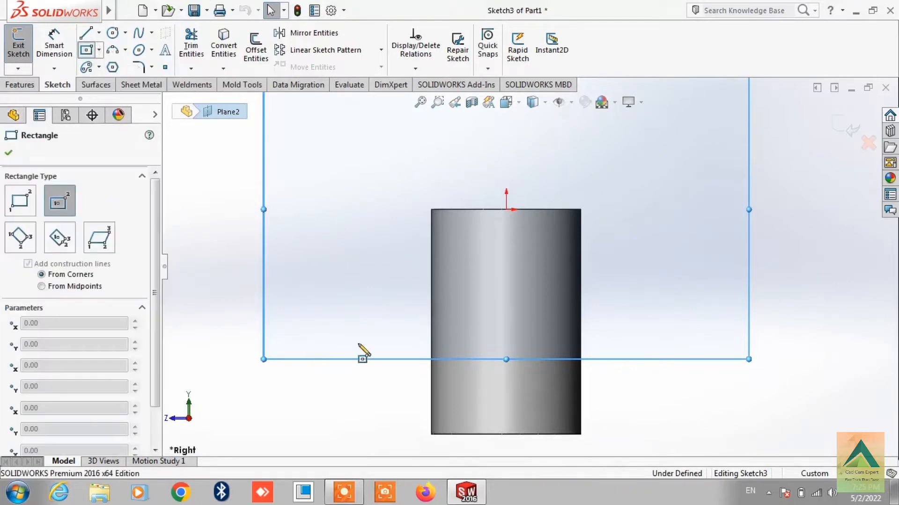
{"action": "left_click", "coordinate": [507, 304]}
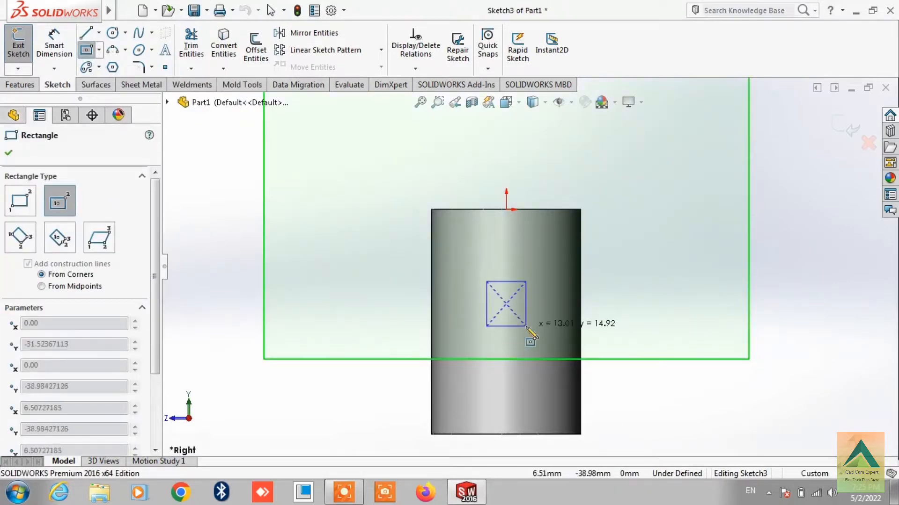
{"action": "left_click", "coordinate": [546, 334]}
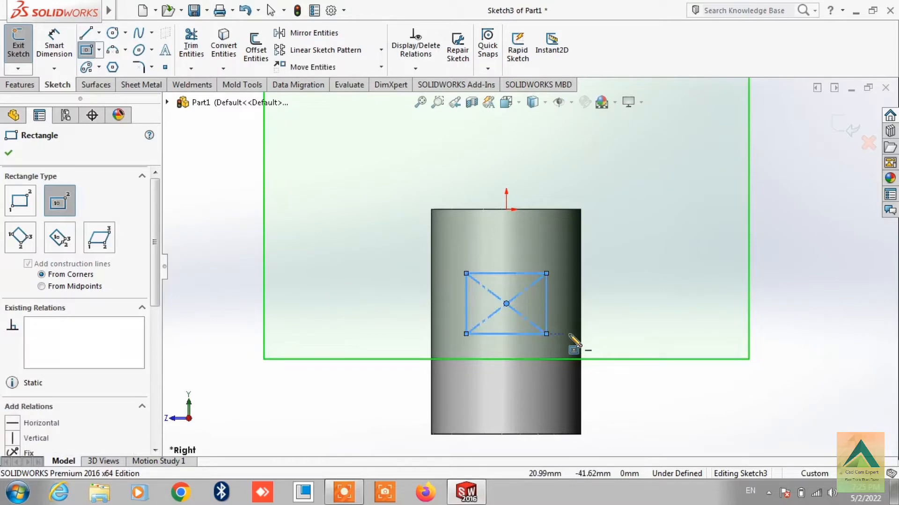
{"action": "key", "text": "Escape"}
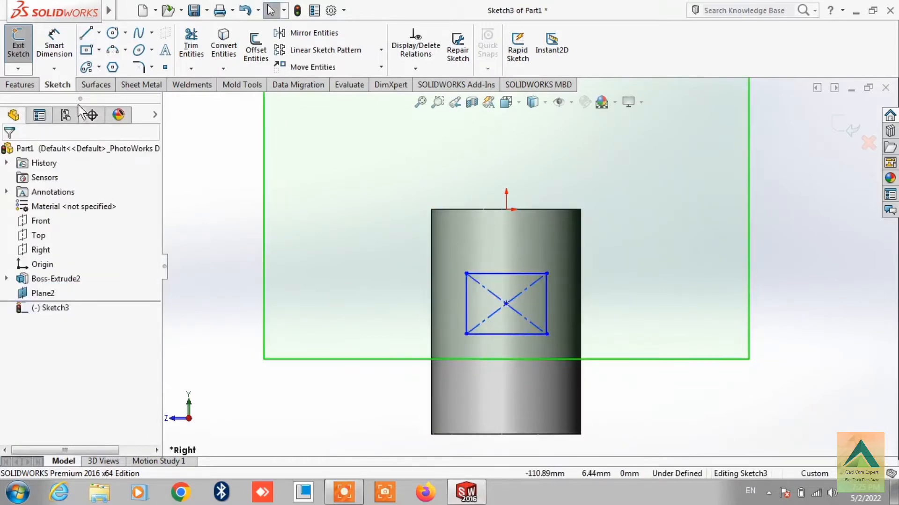
Dimension the rectangle's center point 30 mm below the origin
{"action": "left_click", "coordinate": [66, 45]}
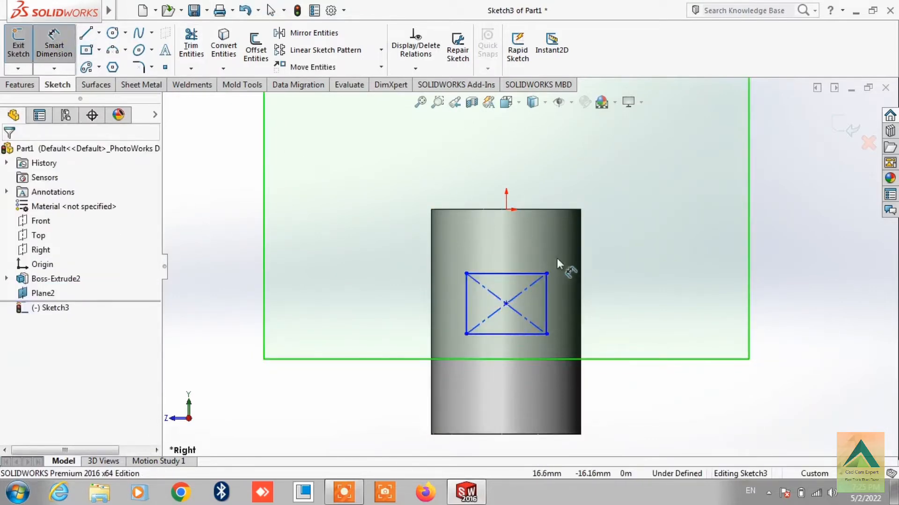
{"action": "left_click", "coordinate": [506, 210]}
{"action": "left_click", "coordinate": [506, 304]}
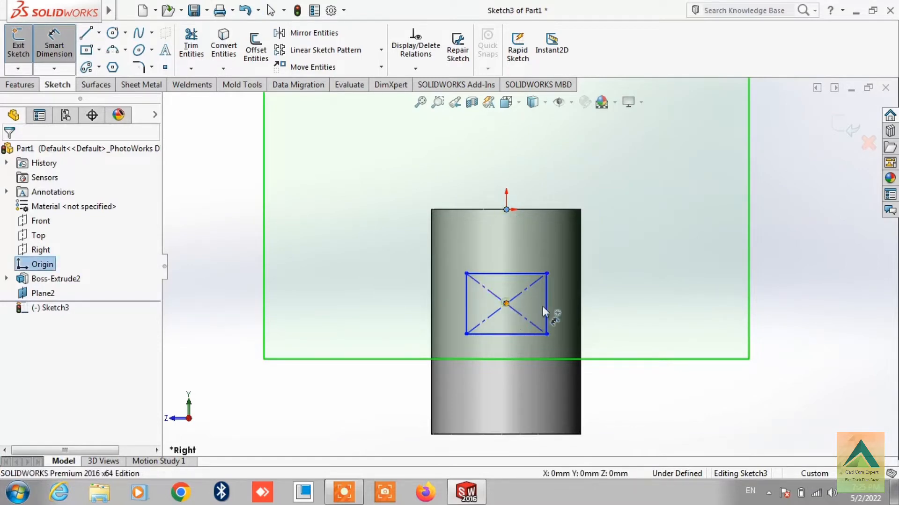
{"action": "left_click", "coordinate": [662, 293]}
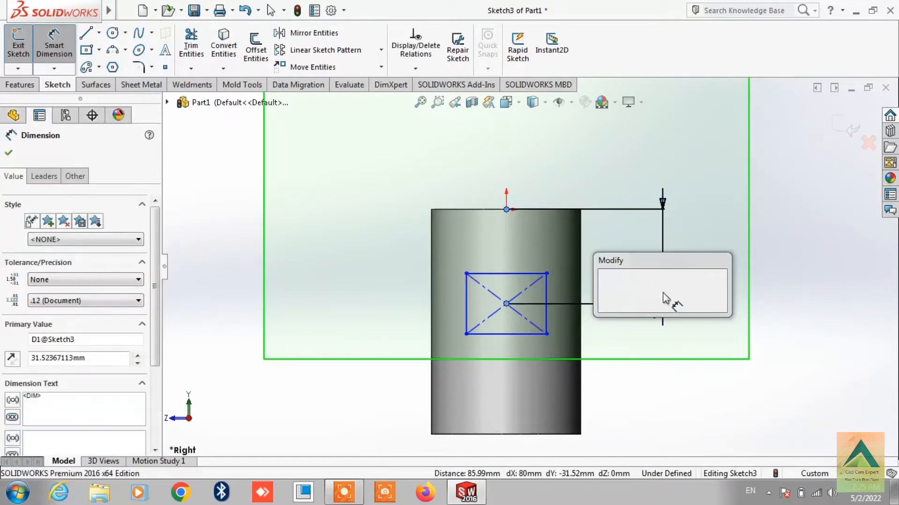
{"action": "type", "text": "30"}
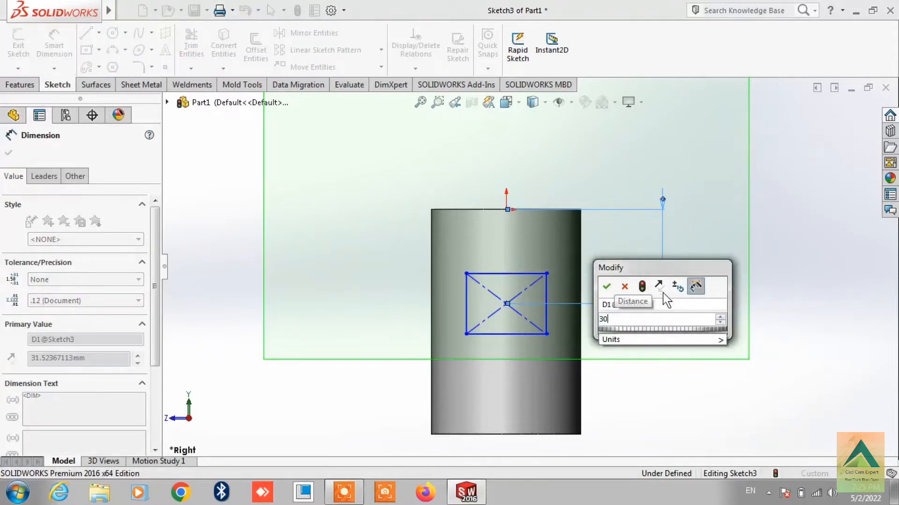
{"action": "key", "text": "Return"}
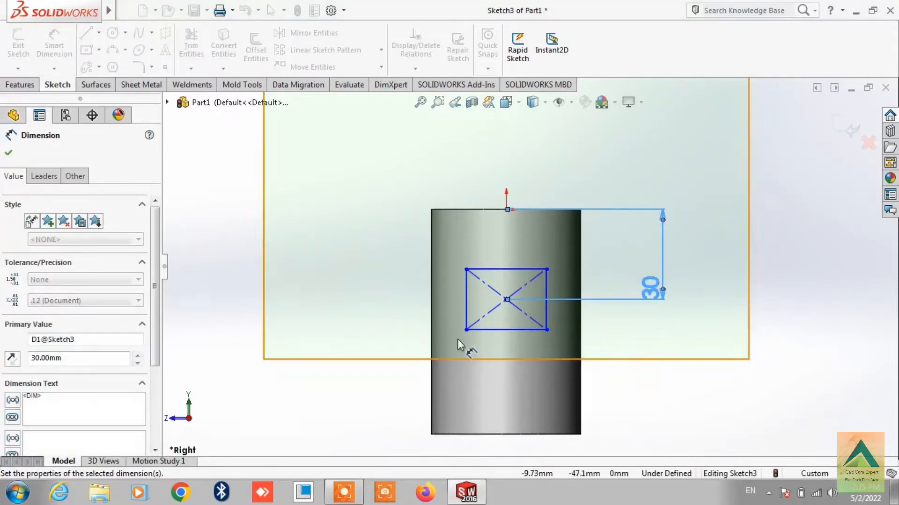
Dimension the rectangle 25 mm wide and 20 mm high, and exit the sketch
{"action": "left_click", "coordinate": [524, 330]}
{"action": "left_click", "coordinate": [510, 378]}
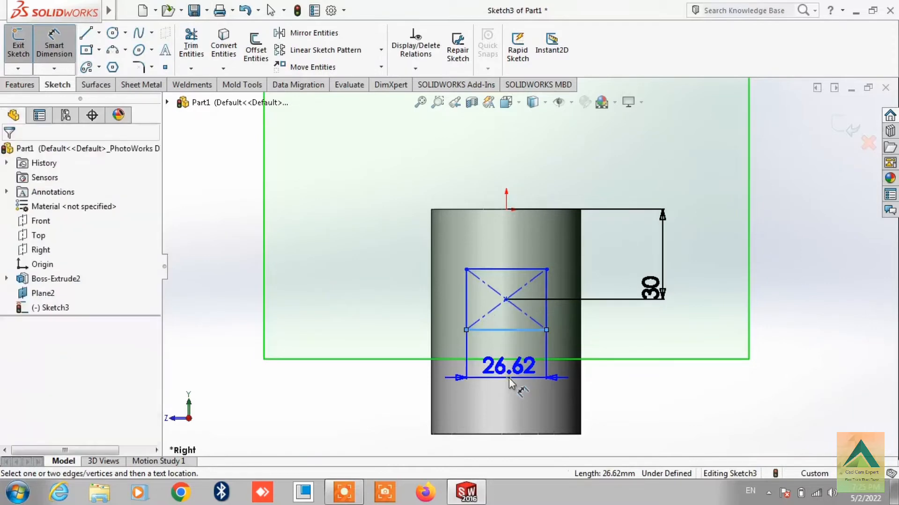
{"action": "type", "text": "25"}
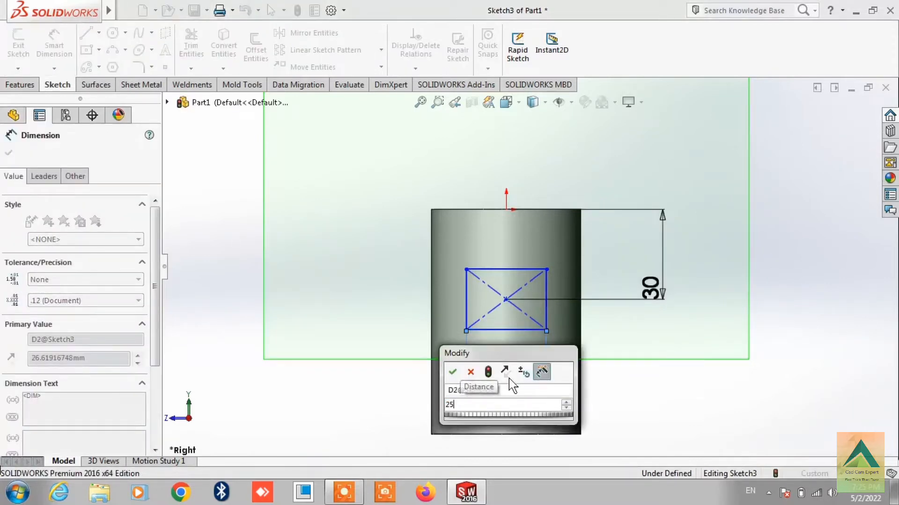
{"action": "key", "text": "Return"}
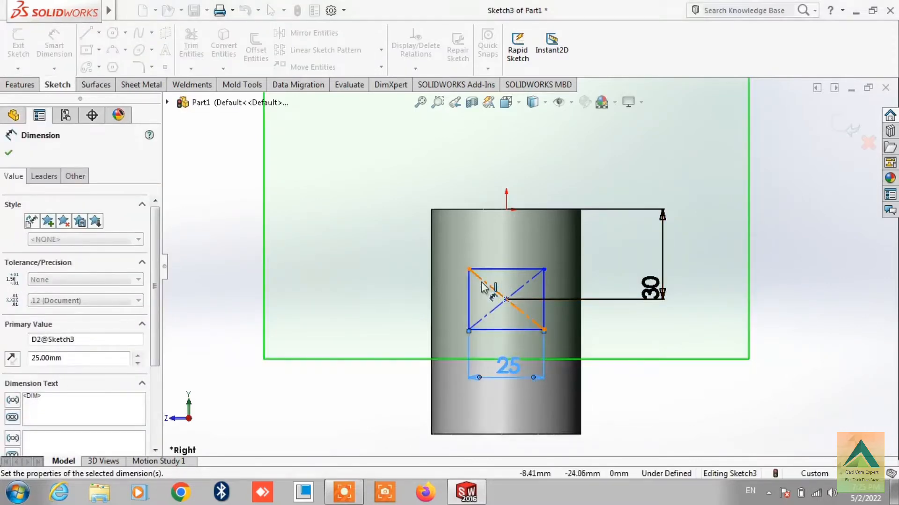
{"action": "left_click", "coordinate": [468, 303]}
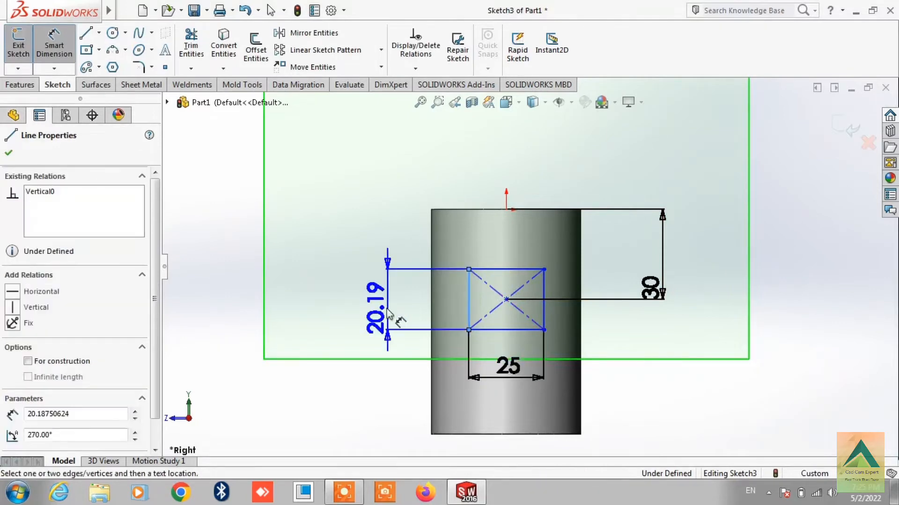
{"action": "left_click", "coordinate": [388, 312]}
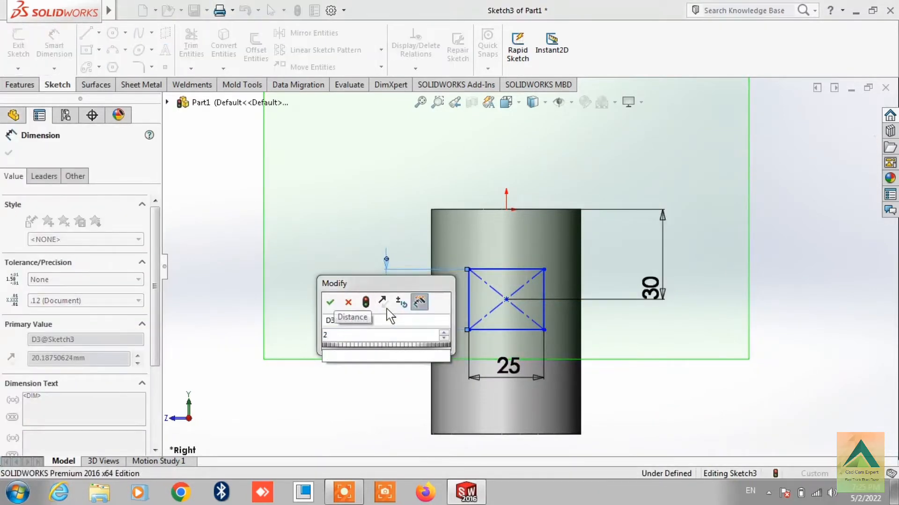
{"action": "key", "text": "Return"}
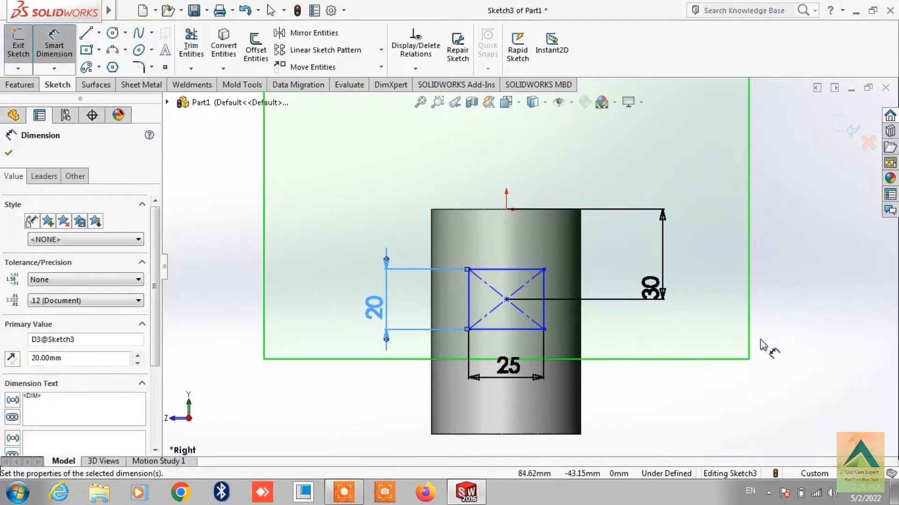
{"action": "left_click", "coordinate": [848, 133]}
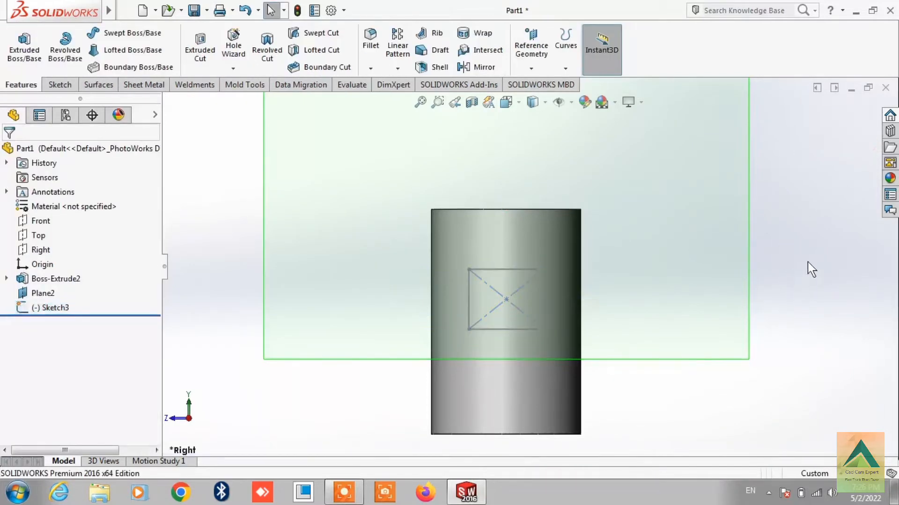
Start a Wrap feature from the rectangle sketch, choose Emboss, and select the cylinder's curved face as the wrap face
{"action": "middle_click_drag", "start_coordinate": [809, 269], "coordinate": [743, 307]}
{"action": "scroll", "coordinate": [451, 319], "scroll_direction": "up", "scroll_amount": 2}
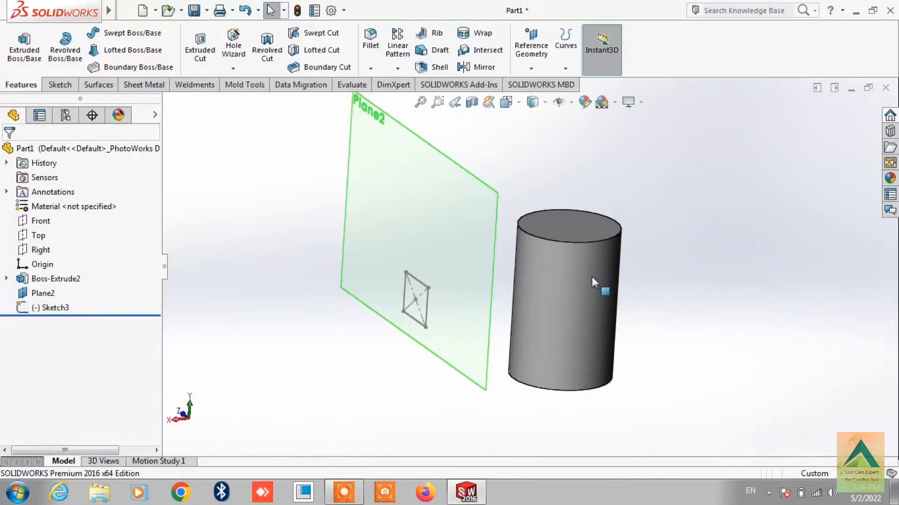
{"action": "left_click", "coordinate": [487, 35]}
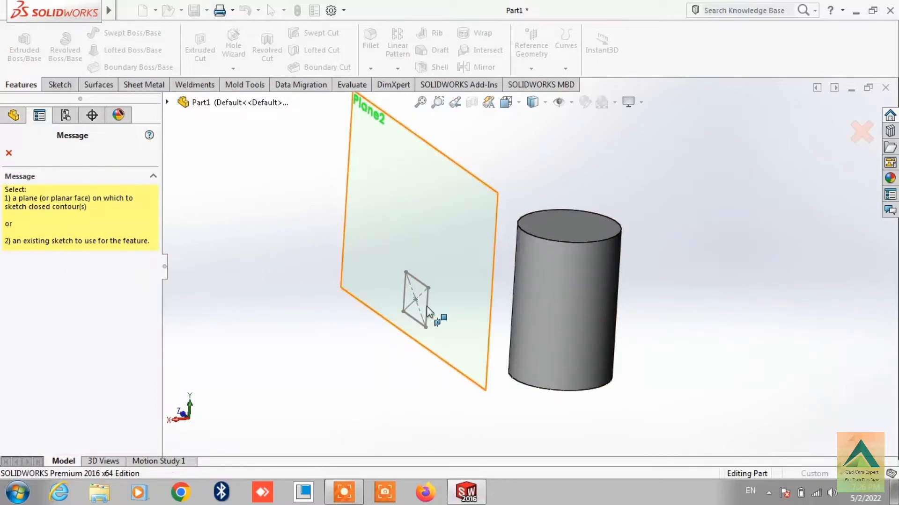
{"action": "left_click", "coordinate": [415, 320]}
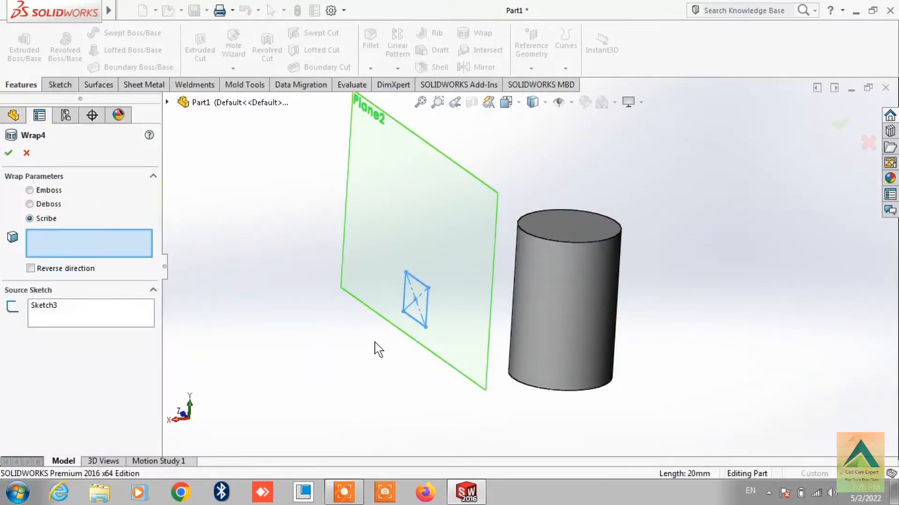
{"action": "left_click", "coordinate": [31, 190]}
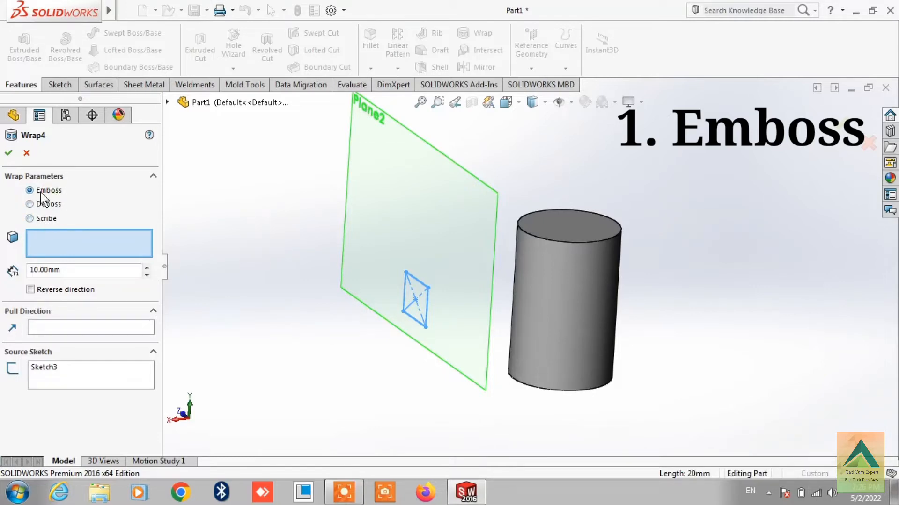
{"action": "left_click", "coordinate": [63, 244]}
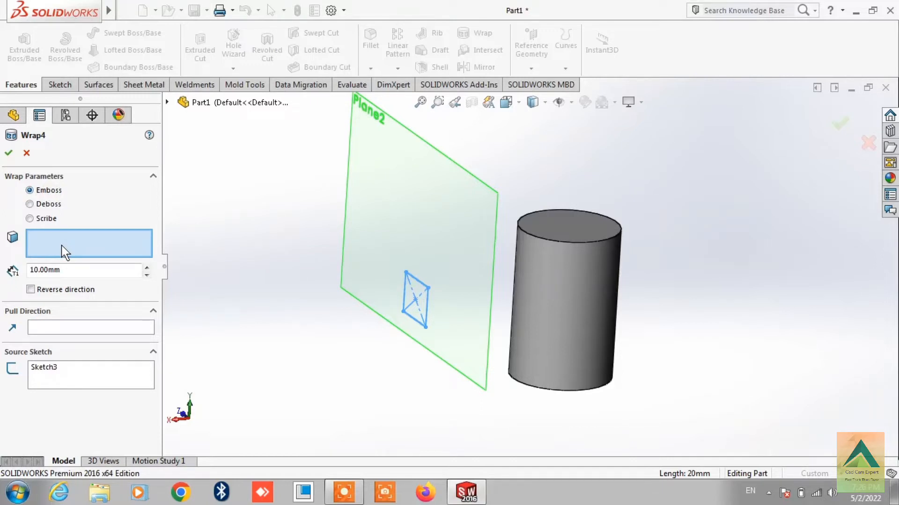
{"action": "left_click", "coordinate": [523, 331]}
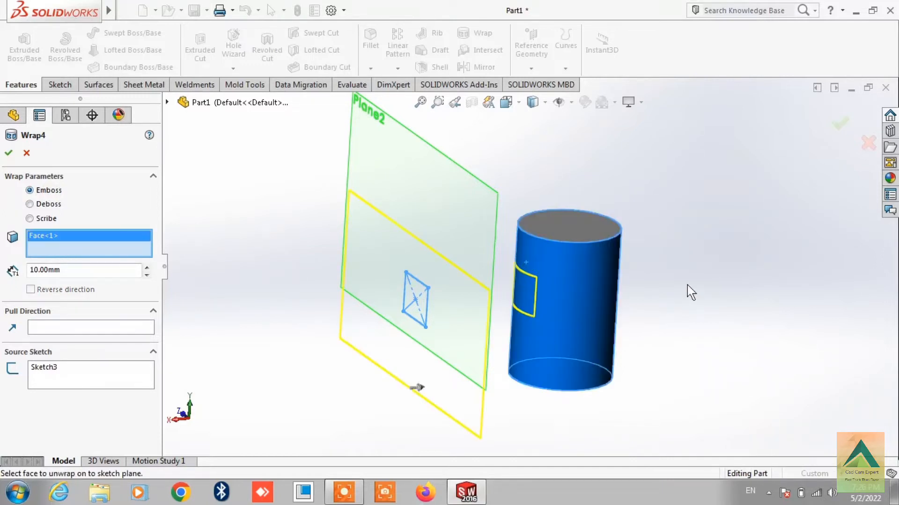
{"action": "middle_click_drag", "start_coordinate": [688, 291], "coordinate": [561, 369]}
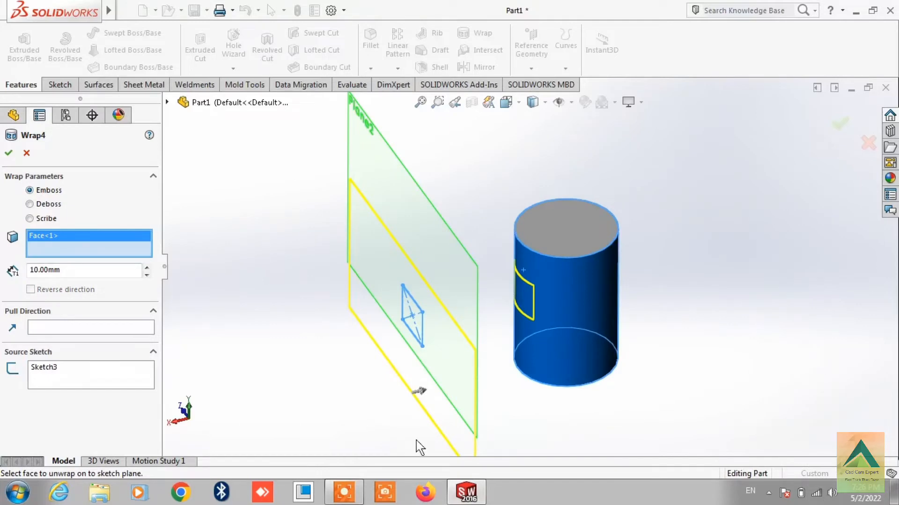
{"action": "scroll", "coordinate": [417, 440], "scroll_direction": "down", "scroll_amount": 3}
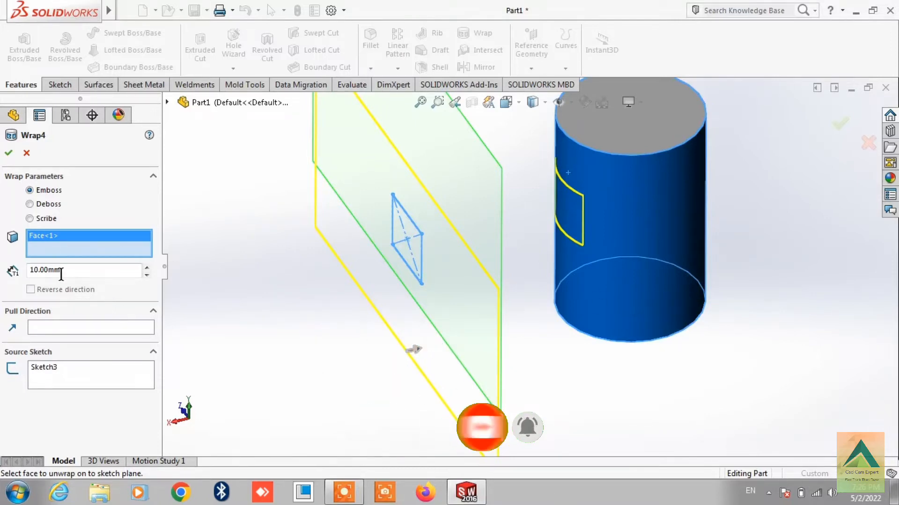
Set the emboss thickness to 15 mm, create the wrap, and inspect the raised block on the cylinder
{"action": "double_click", "coordinate": [38, 276]}
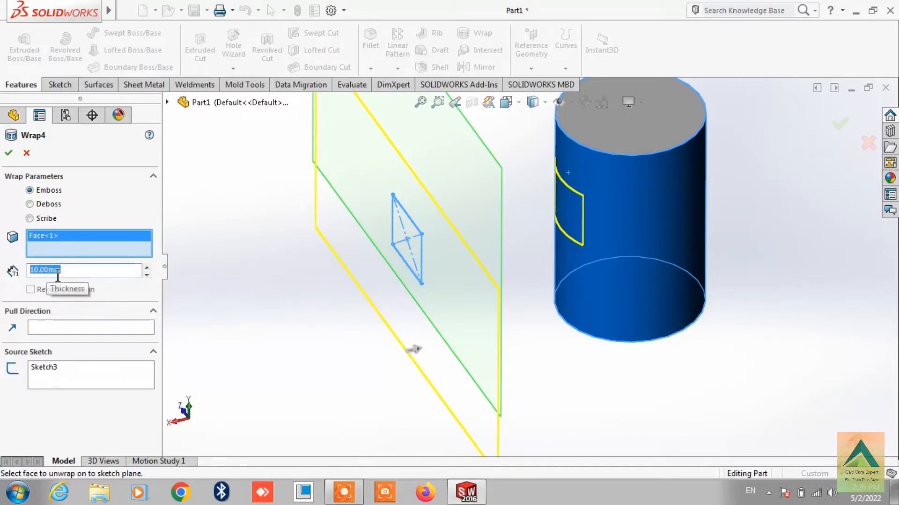
{"action": "type", "text": "15"}
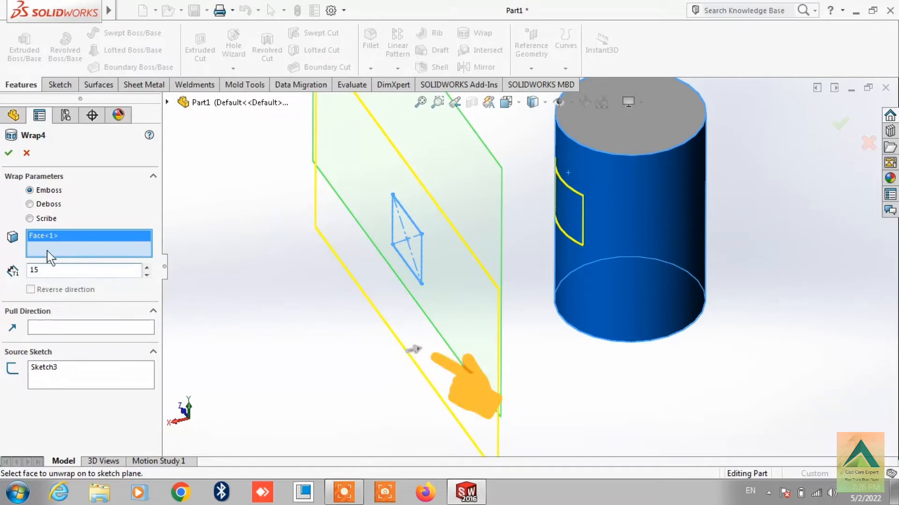
{"action": "double_click", "coordinate": [70, 268]}
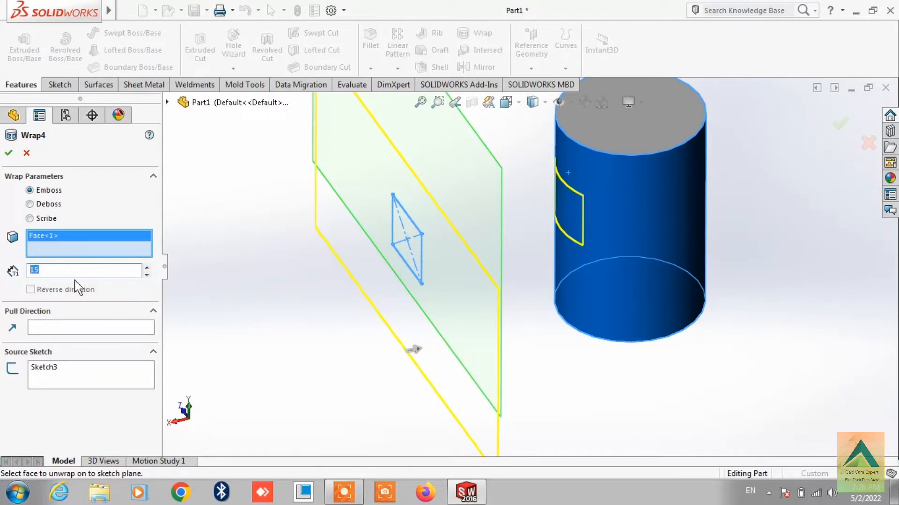
{"action": "left_click", "coordinate": [9, 152]}
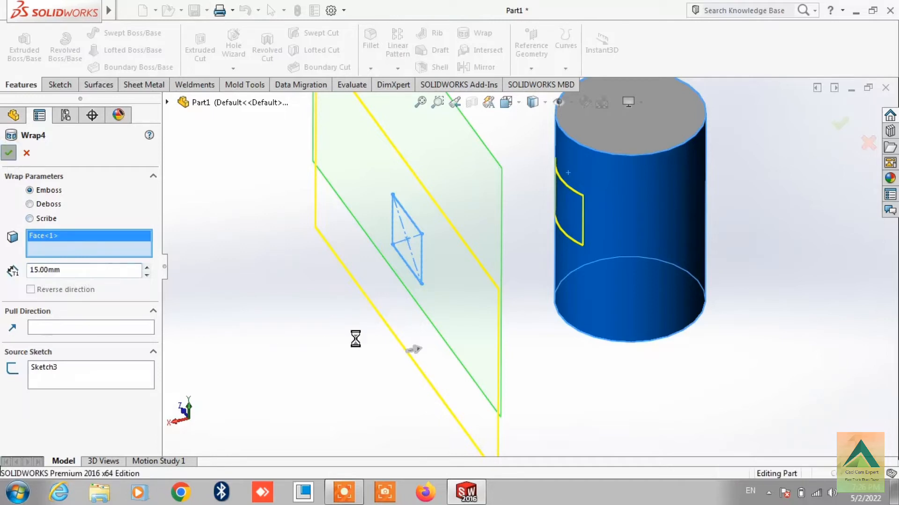
{"action": "scroll", "coordinate": [594, 365], "scroll_direction": "up", "scroll_amount": 5}
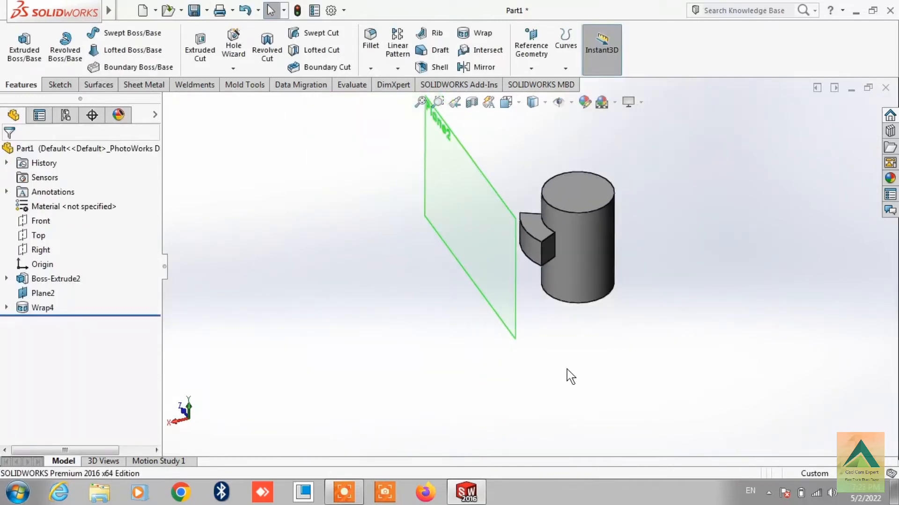
{"action": "middle_click_drag", "start_coordinate": [568, 375], "coordinate": [572, 271]}
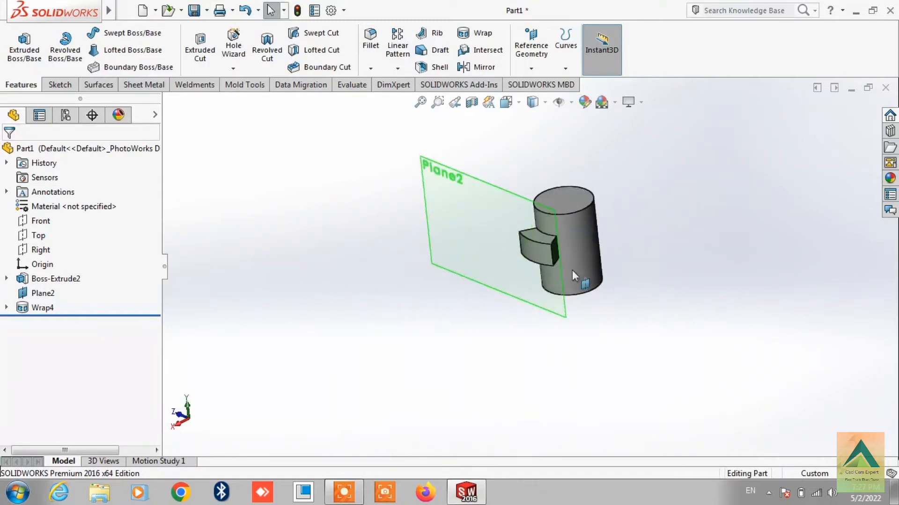
{"action": "scroll", "coordinate": [562, 281], "scroll_direction": "down", "scroll_amount": 4}
{"action": "middle_click_drag", "start_coordinate": [504, 237], "coordinate": [624, 374]}
{"action": "scroll", "coordinate": [584, 359], "scroll_direction": "up", "scroll_amount": 3}
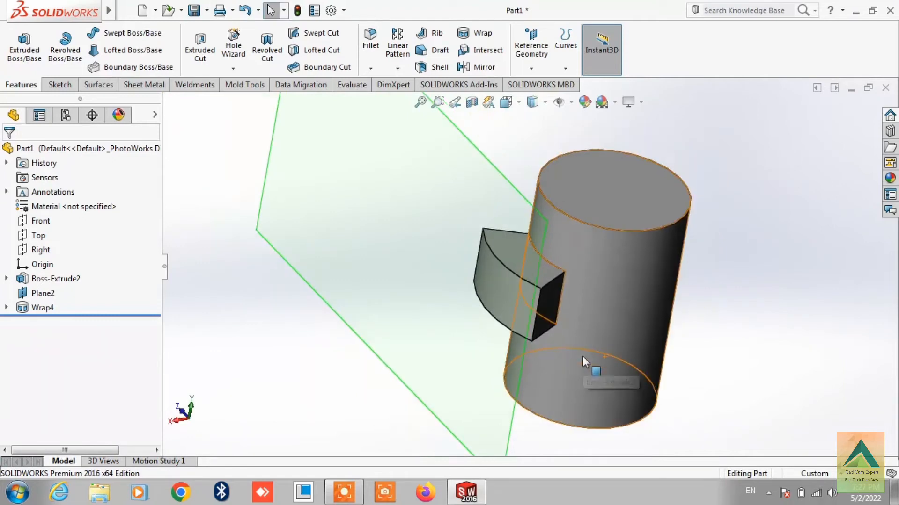
Wrap the rectangle sketch onto the cylinder's curved face as a Deboss 10 mm deep and inspect the pocket
{"action": "middle_click_drag", "start_coordinate": [671, 323], "coordinate": [698, 295]}
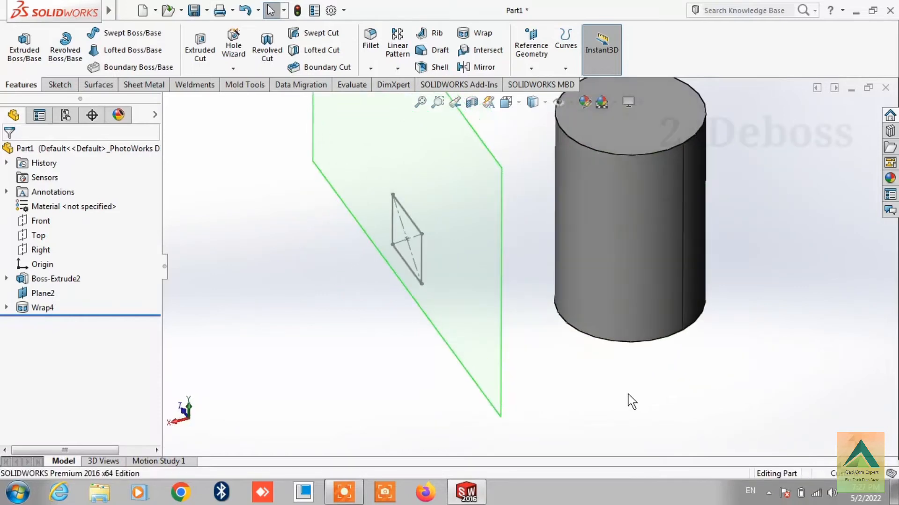
{"action": "mouse_move", "coordinate": [395, 360]}
{"action": "middle_mouse_down"}
{"action": "mouse_move", "coordinate": [458, 339]}
{"action": "mouse_move", "coordinate": [591, 256]}
{"action": "mouse_move", "coordinate": [596, 224]}
{"action": "middle_mouse_up"}
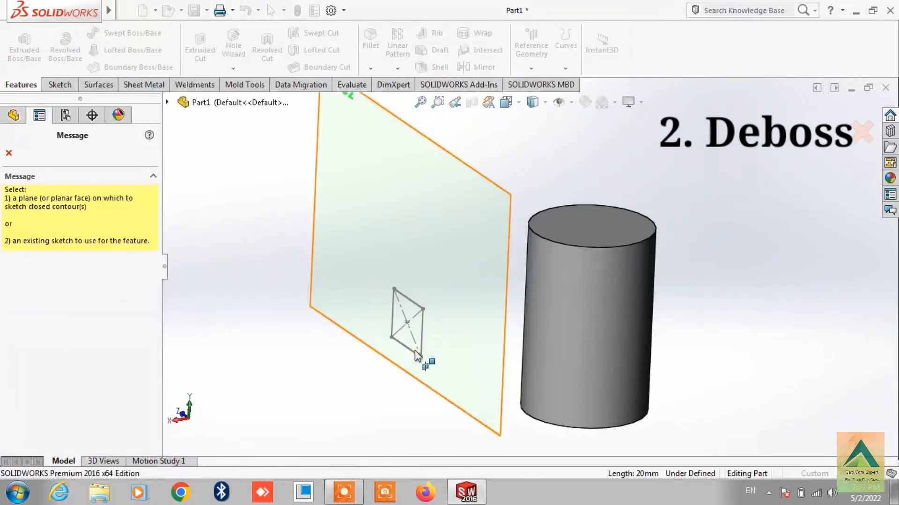
{"action": "left_click", "coordinate": [423, 329]}
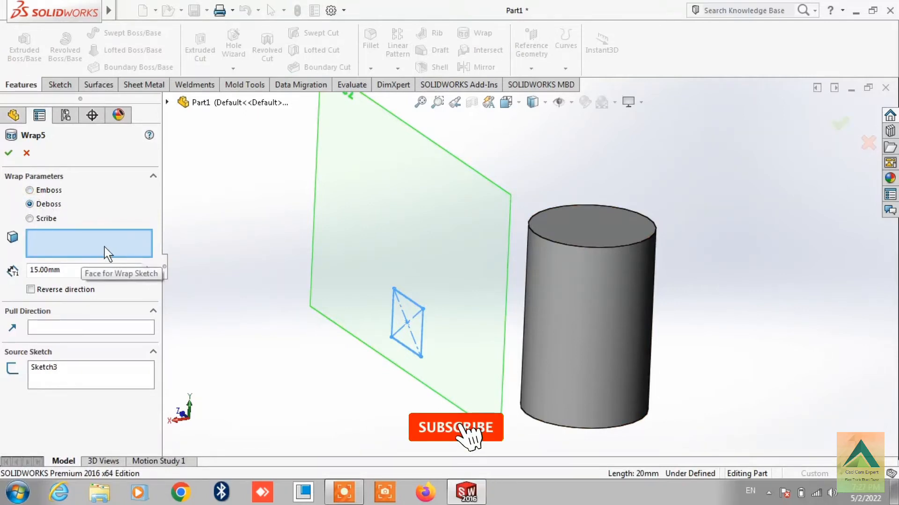
{"action": "left_click", "coordinate": [541, 318]}
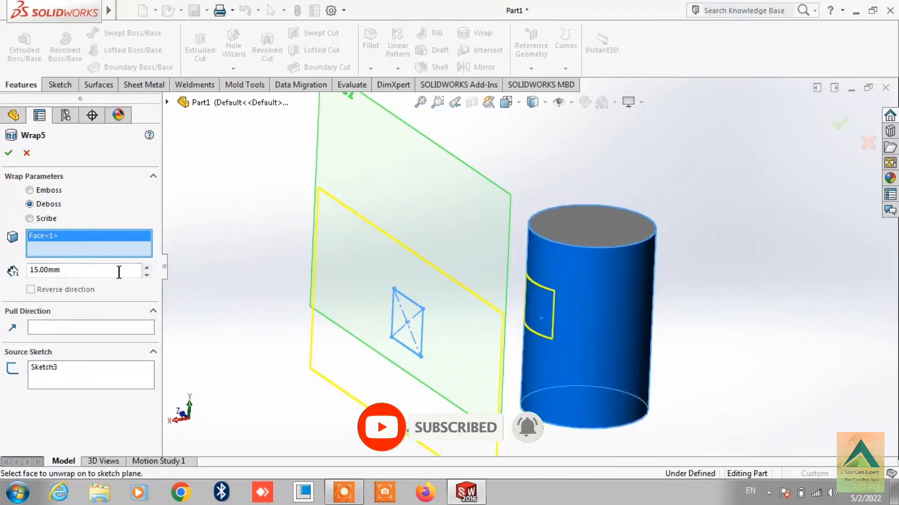
{"action": "double_click", "coordinate": [57, 272]}
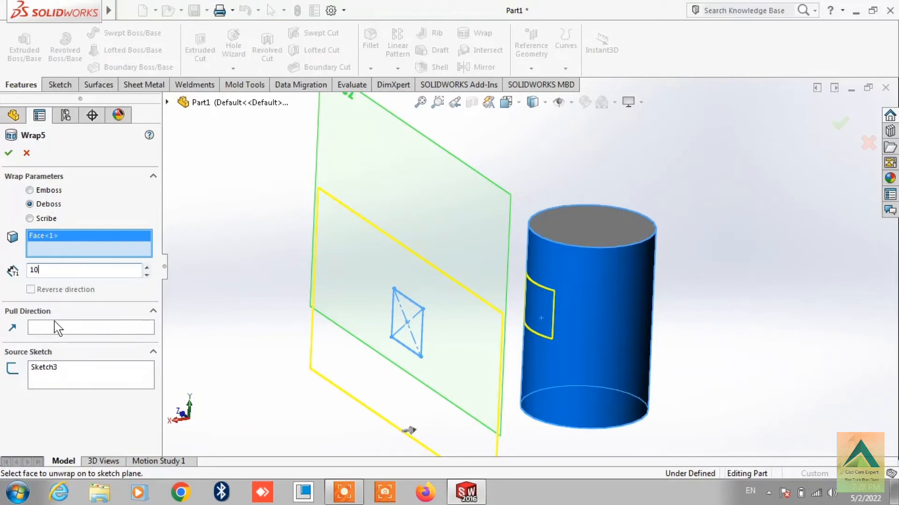
{"action": "left_click", "coordinate": [9, 153]}
{"action": "middle_click_drag", "start_coordinate": [505, 346], "coordinate": [541, 318]}
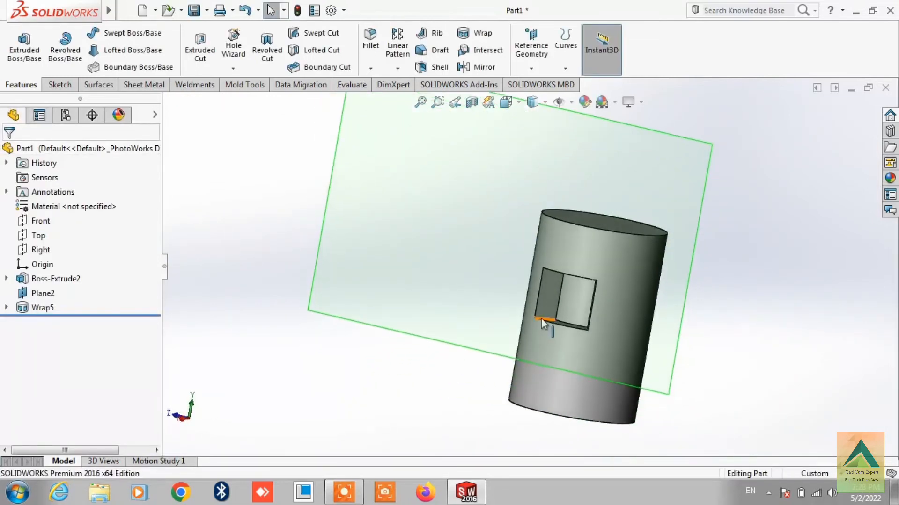
{"action": "scroll", "coordinate": [601, 325], "scroll_direction": "down", "scroll_amount": 3}
{"action": "middle_click_drag", "start_coordinate": [598, 327], "coordinate": [532, 331]}
{"action": "scroll", "coordinate": [522, 377], "scroll_direction": "up", "scroll_amount": 3}
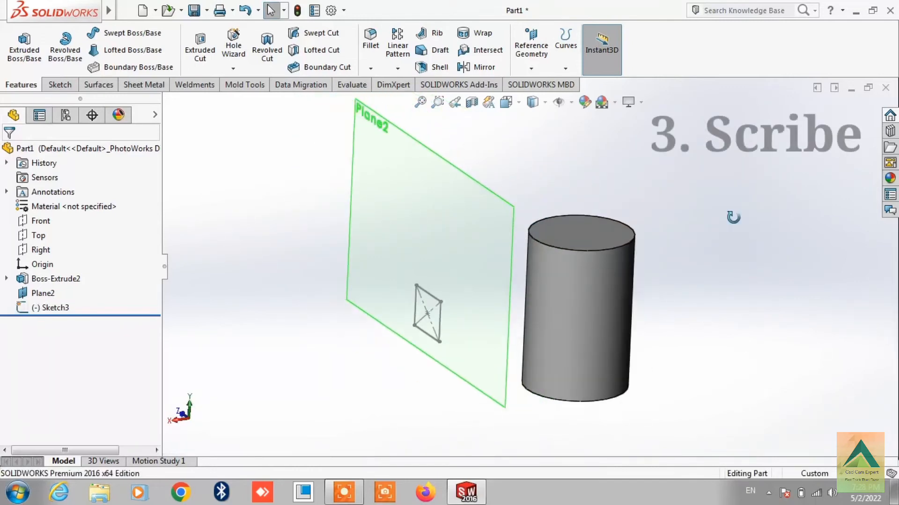
Wrap the rectangle sketch onto the cylinder's curved face using the Scribe option
{"action": "mouse_move", "coordinate": [732, 217]}
{"action": "middle_mouse_down"}
{"action": "mouse_move", "coordinate": [728, 254]}
{"action": "mouse_move", "coordinate": [724, 220]}
{"action": "middle_mouse_up"}
{"action": "middle_click_drag", "start_coordinate": [458, 325], "coordinate": [478, 323]}
{"action": "scroll", "coordinate": [571, 230], "scroll_direction": "down", "scroll_amount": 1}
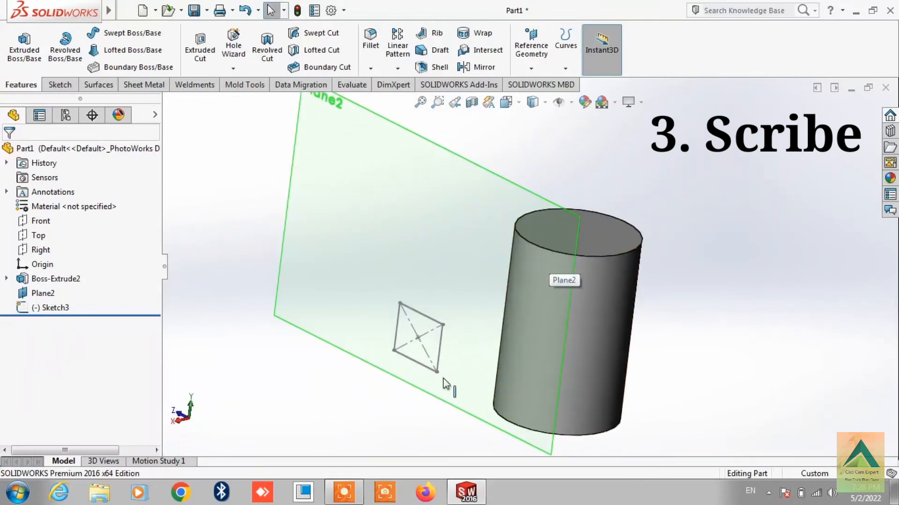
{"action": "left_click", "coordinate": [470, 32]}
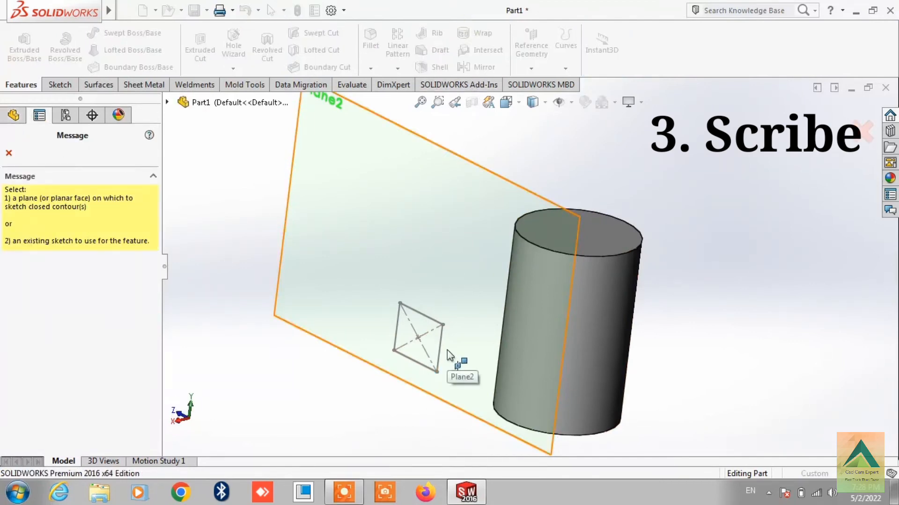
{"action": "left_click", "coordinate": [428, 368]}
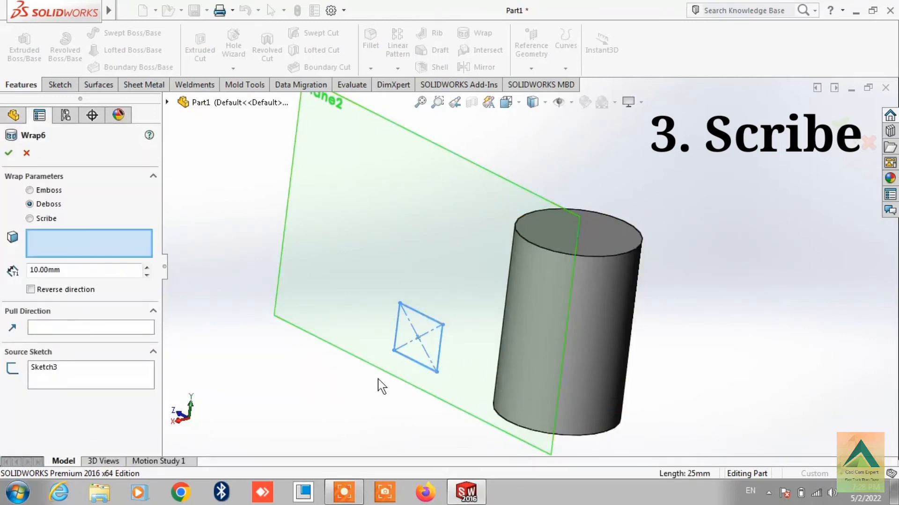
{"action": "left_click", "coordinate": [42, 219]}
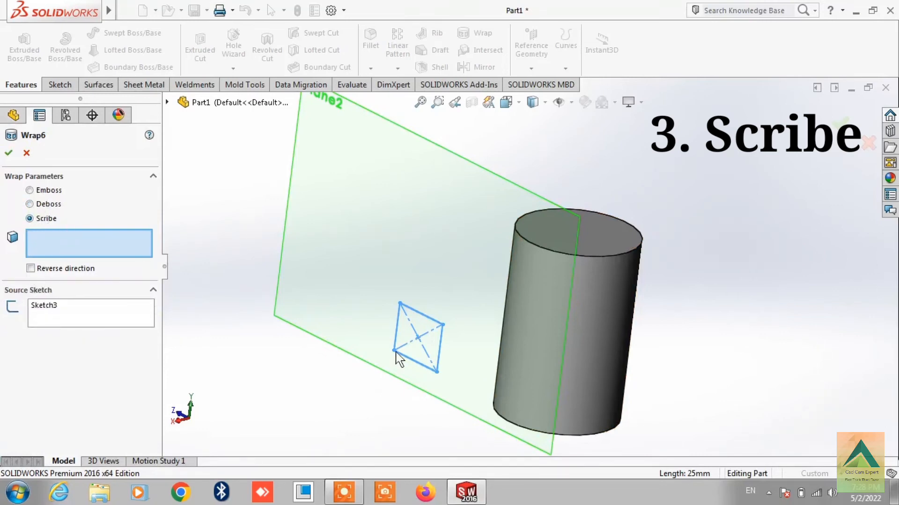
{"action": "left_click", "coordinate": [576, 351]}
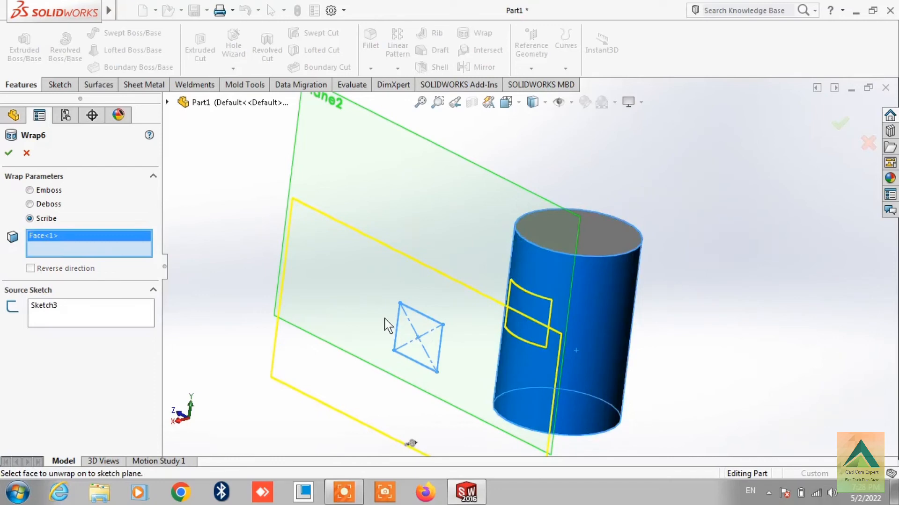
{"action": "mouse_move", "coordinate": [385, 325]}
{"action": "middle_mouse_down"}
{"action": "mouse_move", "coordinate": [357, 301]}
{"action": "mouse_move", "coordinate": [387, 305]}
{"action": "middle_mouse_up"}
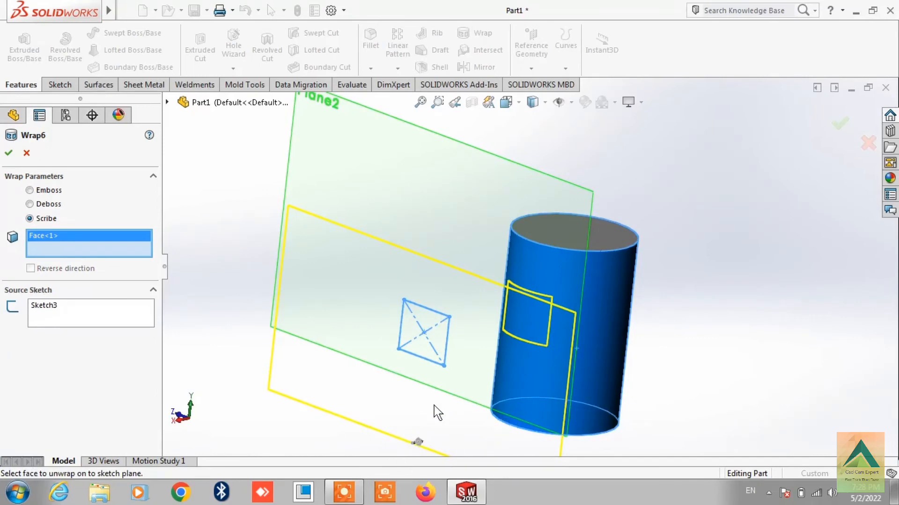
{"action": "left_click", "coordinate": [7, 154]}
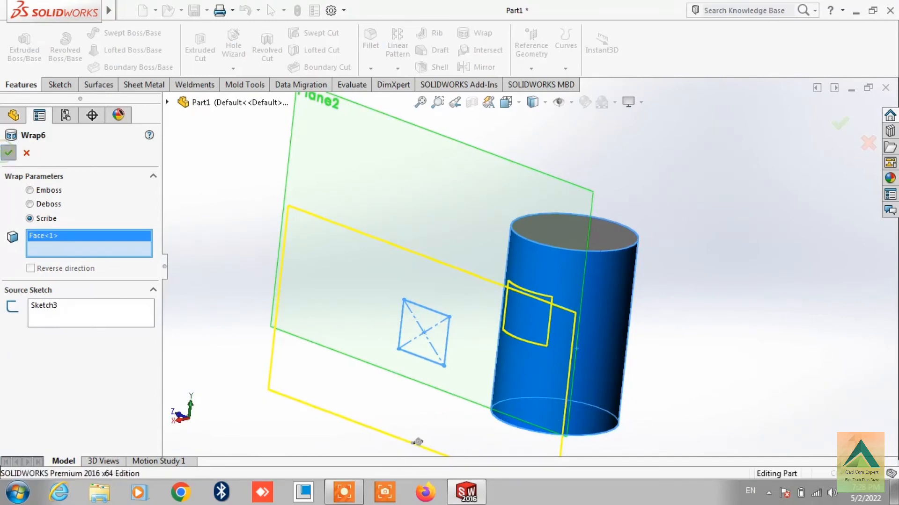
Examine the scribed rectangle on the cylinder's curved face from several angles
{"action": "key", "text": "ctrl+4"}
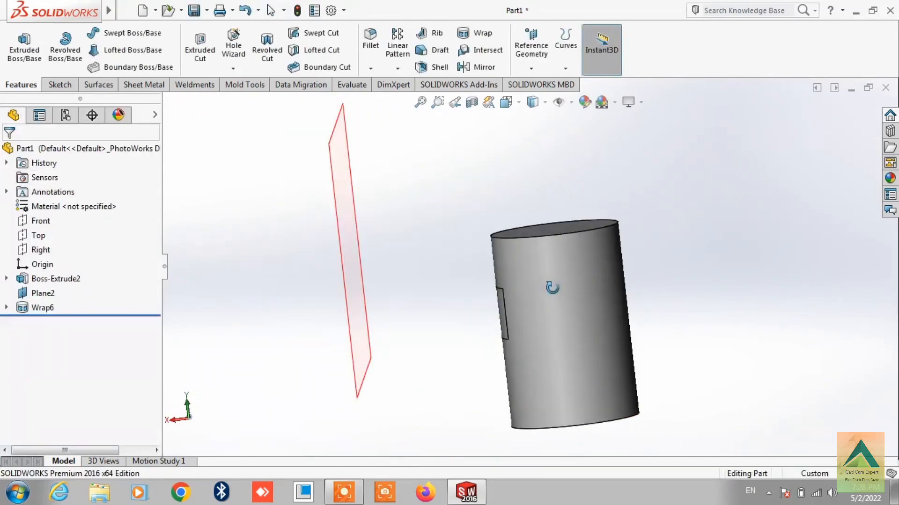
{"action": "middle_click_drag", "start_coordinate": [586, 286], "coordinate": [459, 387]}
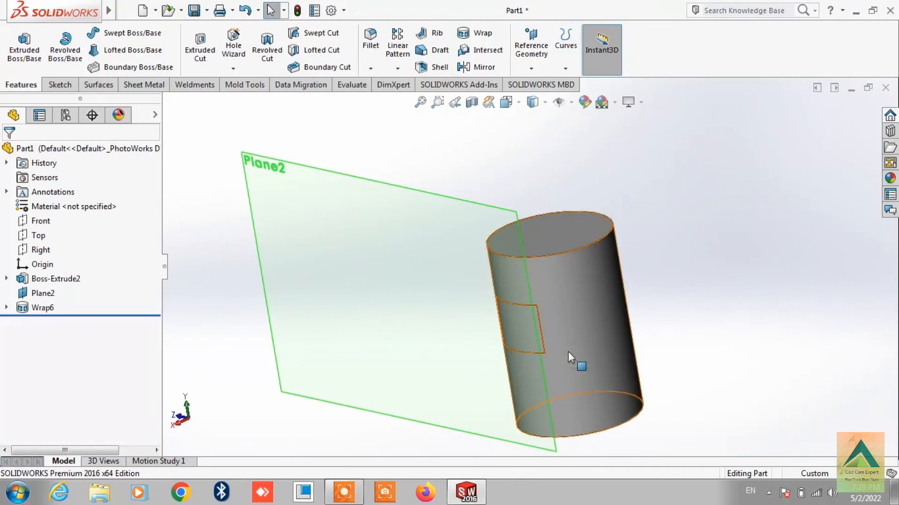
{"action": "middle_click", "coordinate": [587, 343]}
{"action": "middle_click_drag", "start_coordinate": [785, 318], "coordinate": [746, 351]}
{"action": "middle_click_drag", "start_coordinate": [730, 307], "coordinate": [777, 313]}
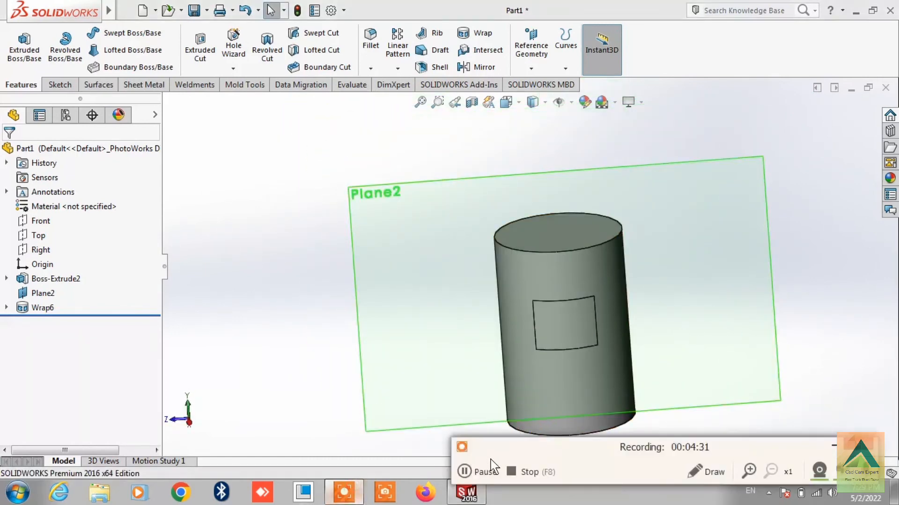
{"action": "left_click", "coordinate": [513, 473]}
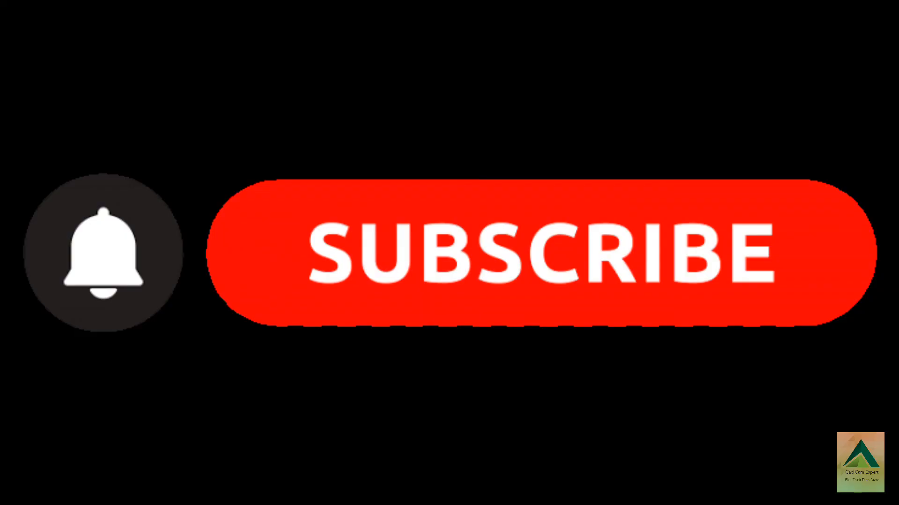